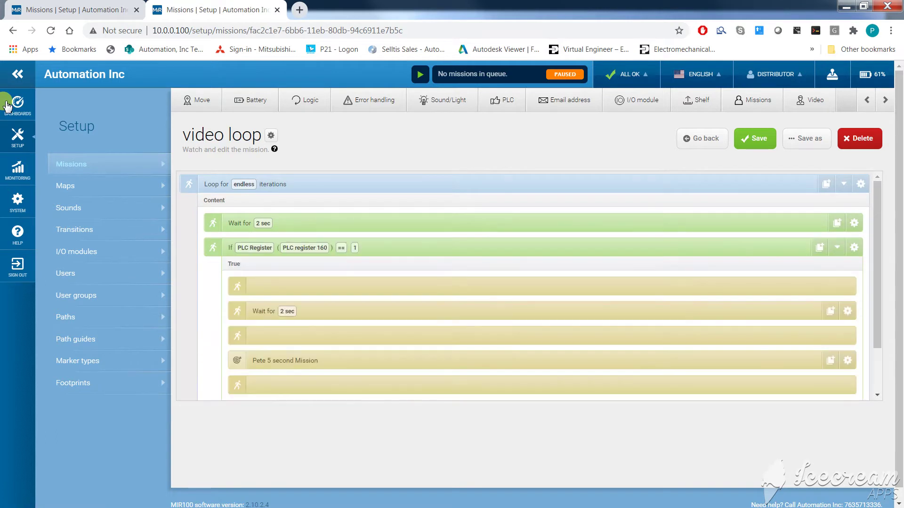
Leave the mission editor without saving and create a new dashboard named "Video"
left_click(14, 112)
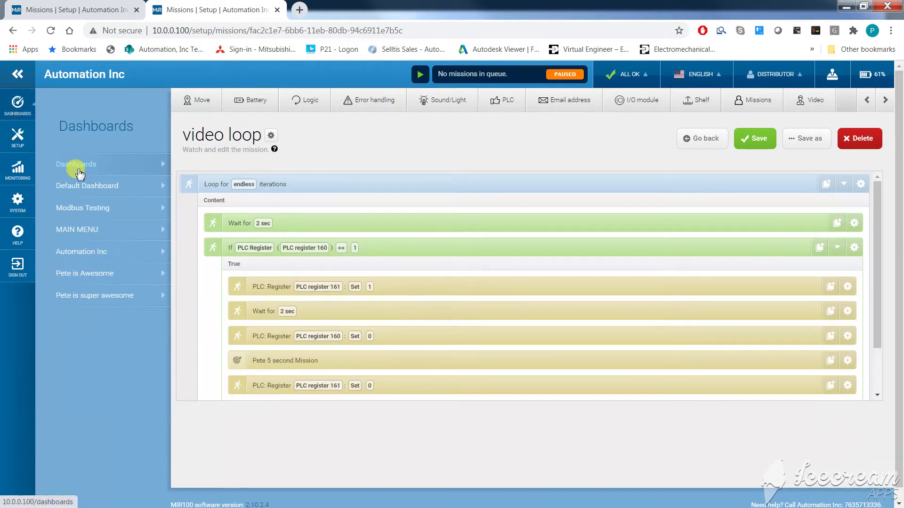
left_click(78, 165)
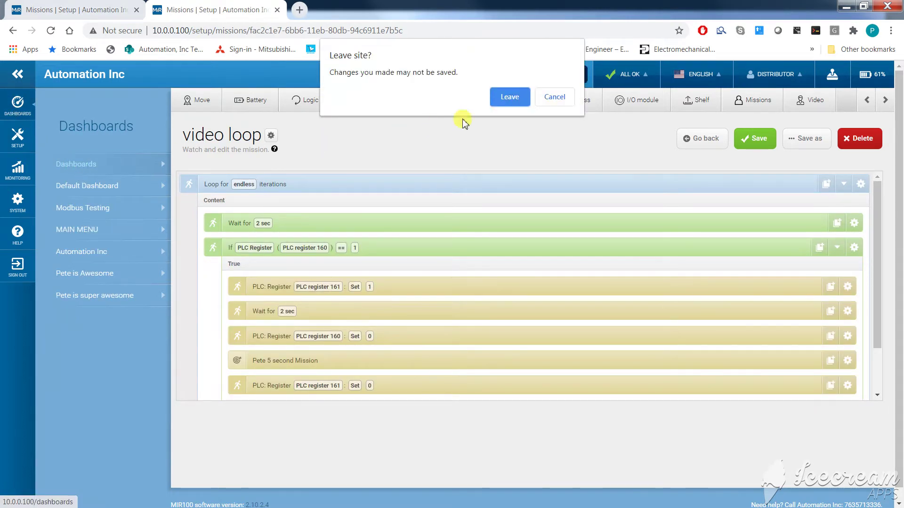
left_click(508, 100)
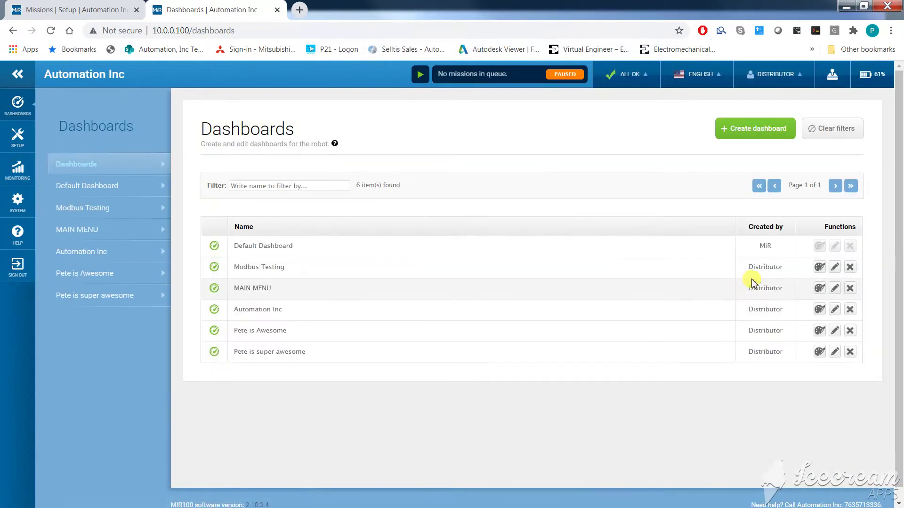
left_click(752, 132)
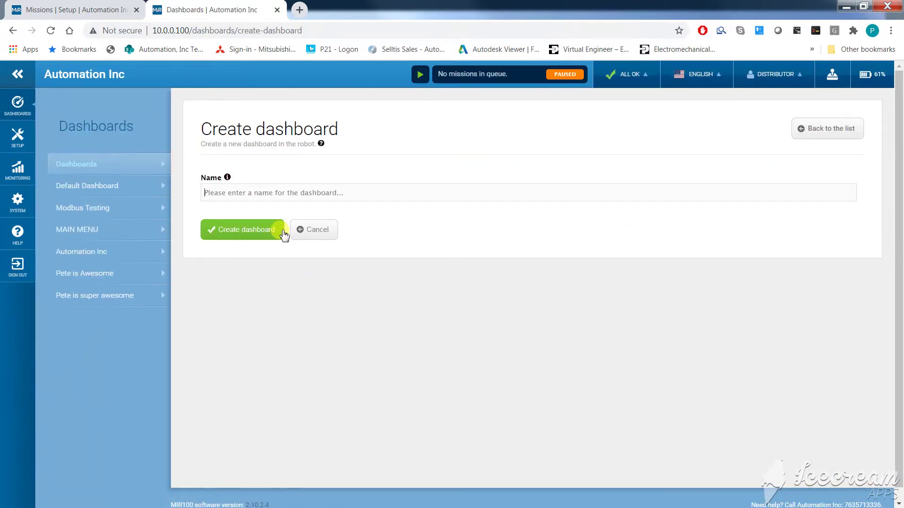
type("Video")
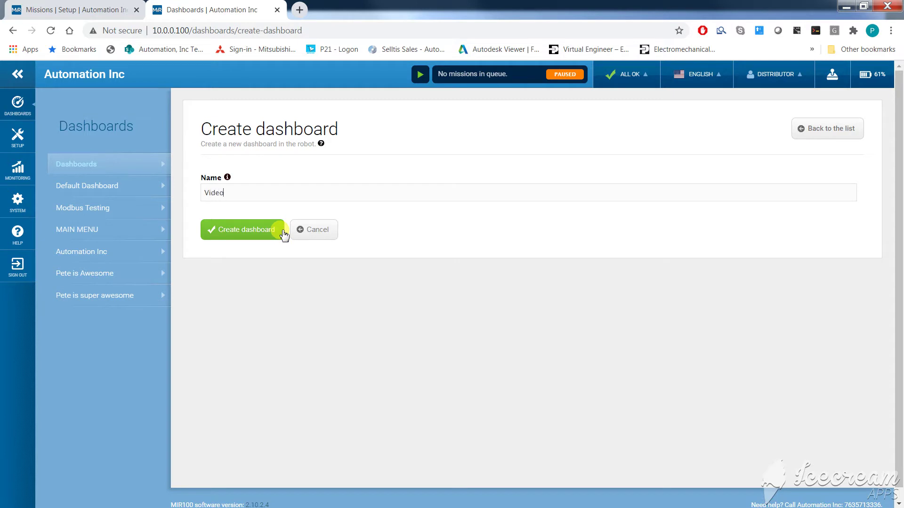
left_click(256, 235)
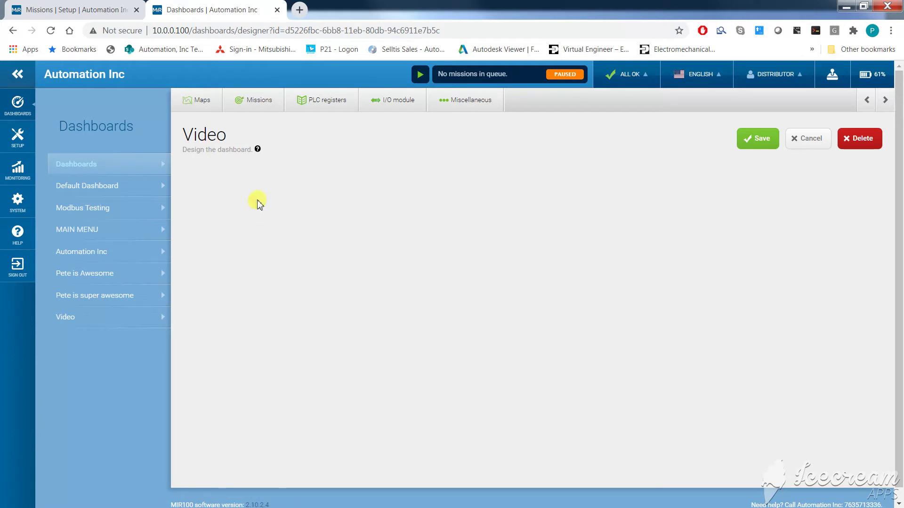
Add two PLC button/display widgets to the Video dashboard and place the second directly below the first
left_click(316, 104)
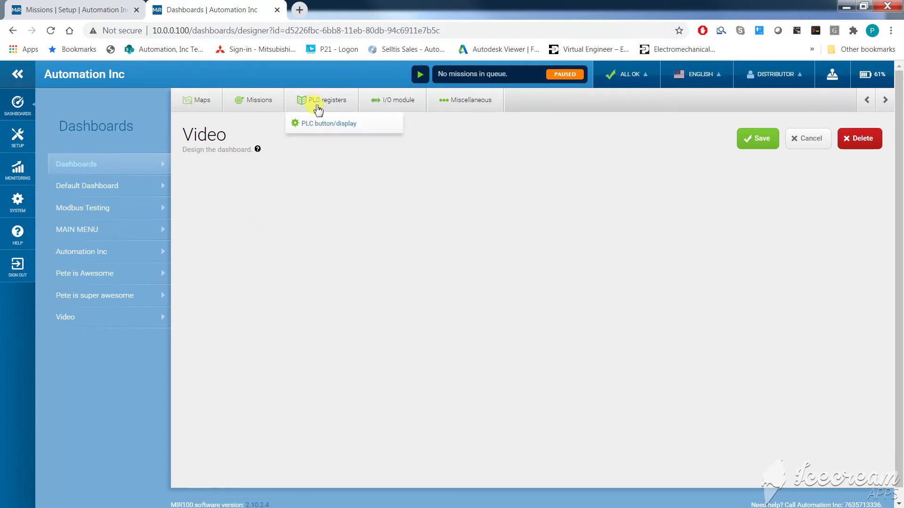
left_click(317, 124)
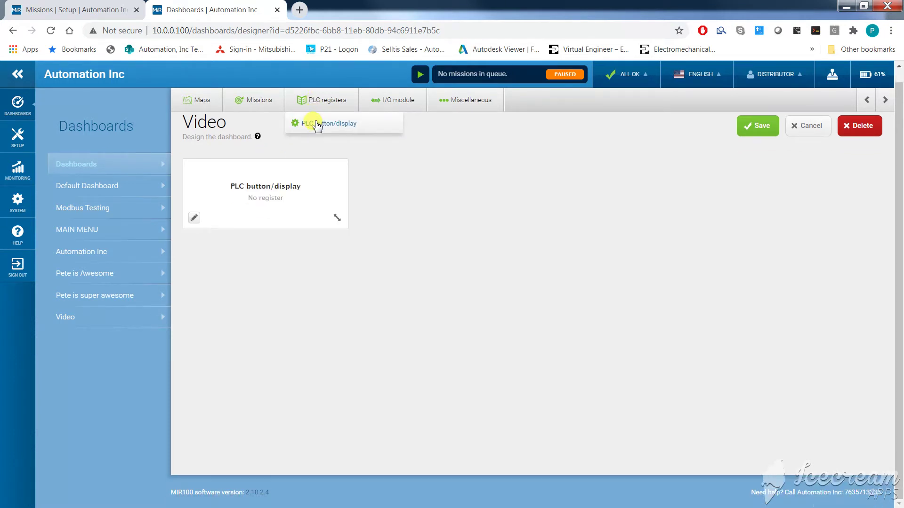
left_click(318, 124)
left_click(446, 291)
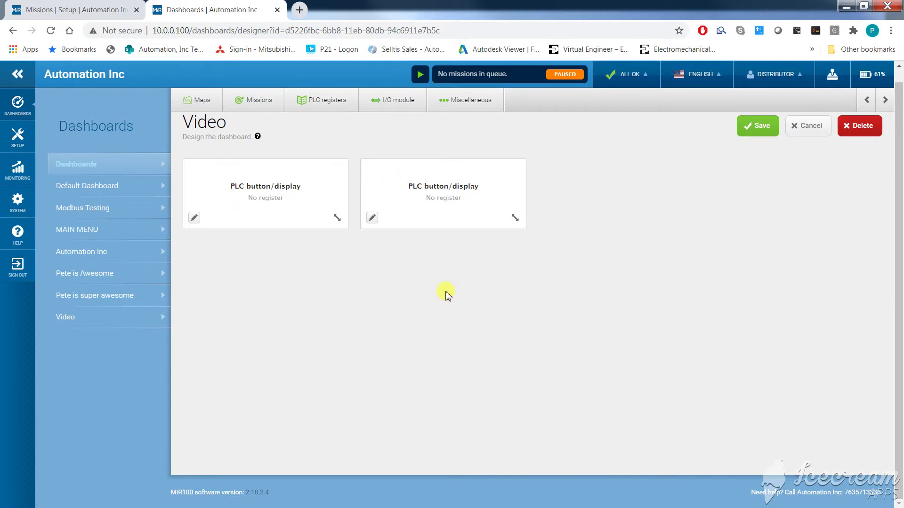
left_click_drag(429, 209, 249, 270)
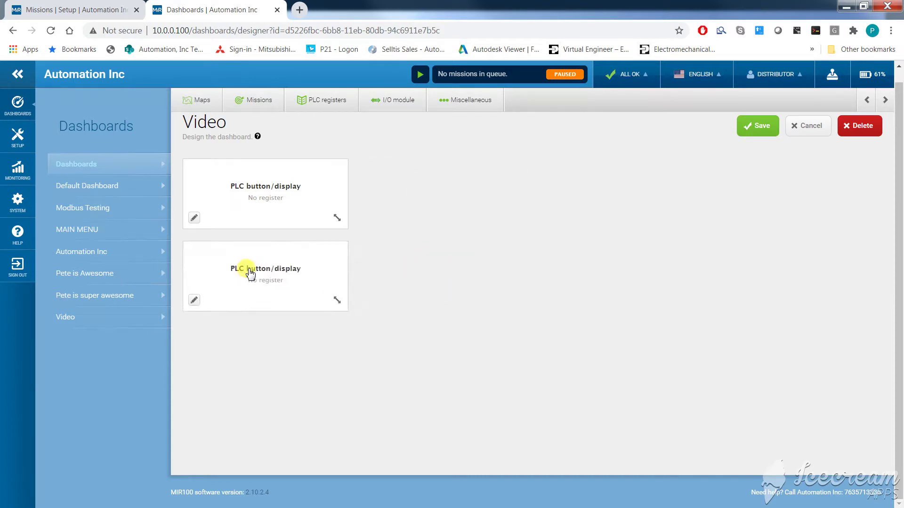
Link the upper PLC button/display widget to PLC register 160
left_click(194, 218)
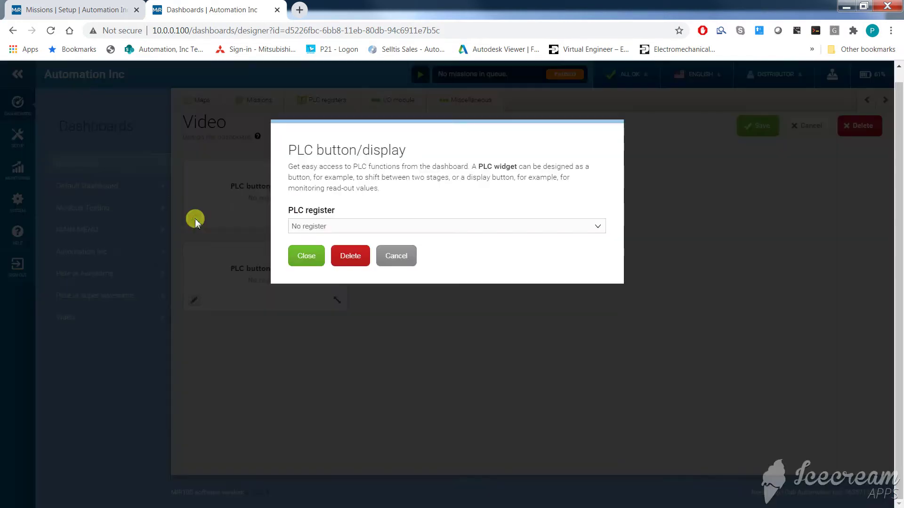
left_click(319, 226)
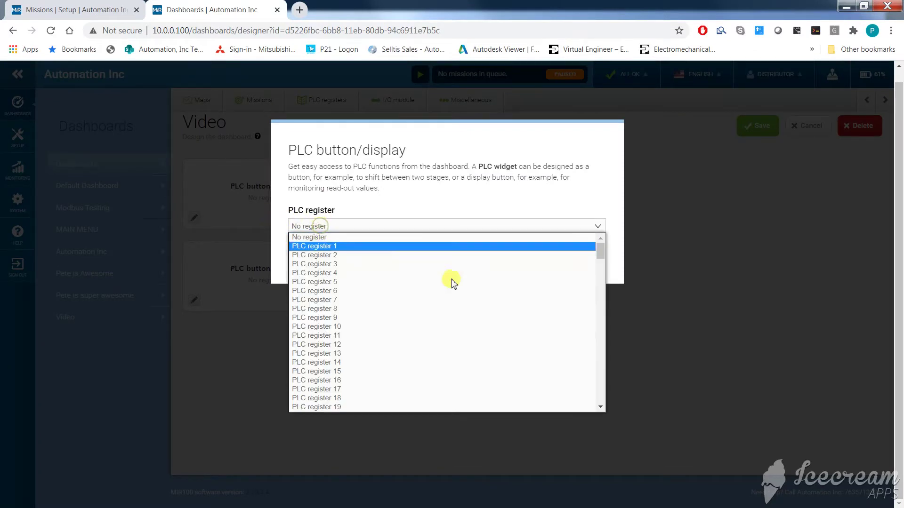
scroll(448, 301, "down", 7)
scroll(448, 304, "down", 20)
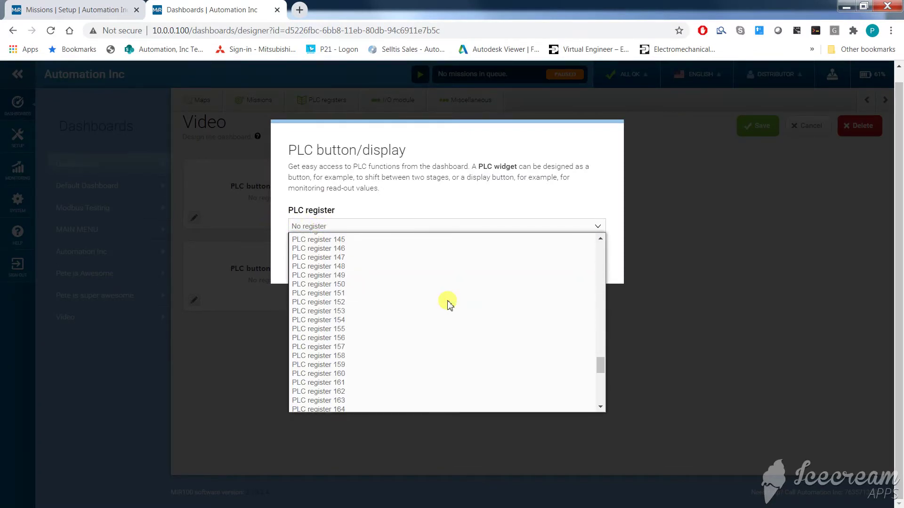
left_click(355, 373)
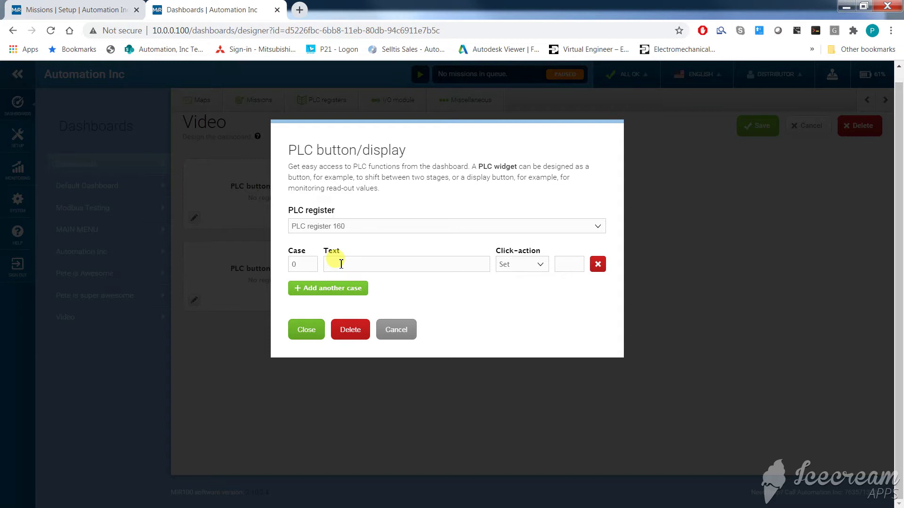
For register 160, define case 0 as "Request Pete Mission" with Set value 1, and add case 1 as "Pete Mission Requested"
type("Request Pete Mission")
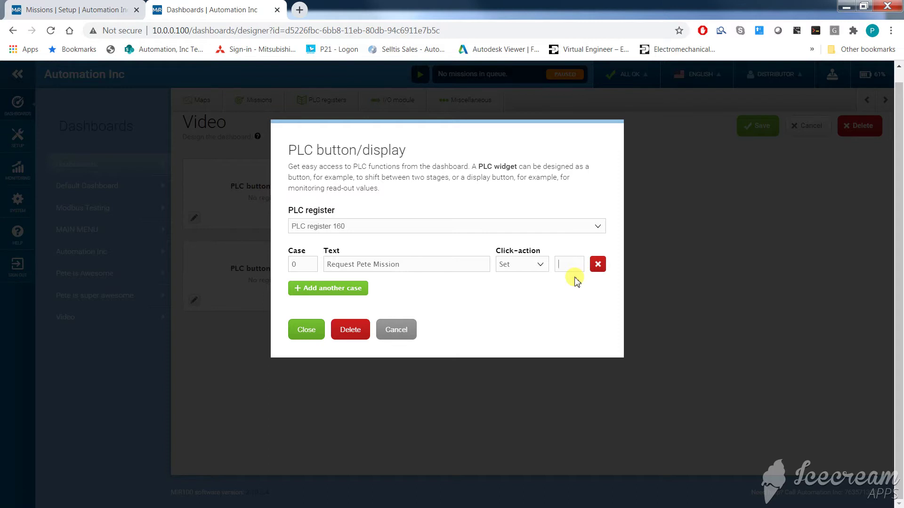
type("1")
left_click(331, 289)
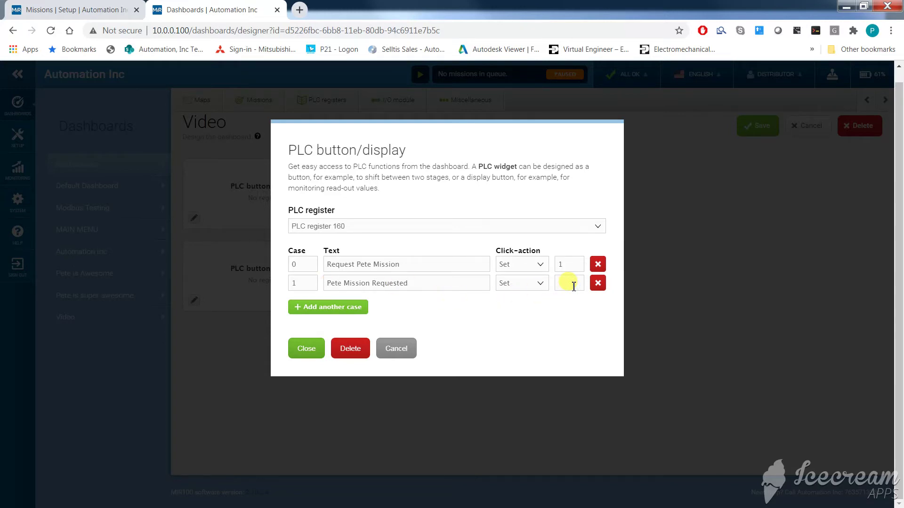
left_click(305, 349)
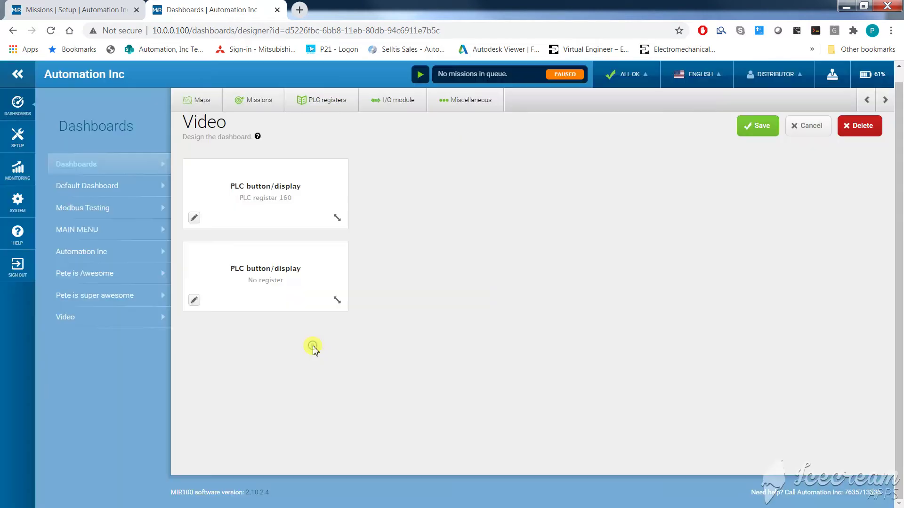
Link the lower PLC button/display widget to PLC register 161
left_click(194, 300)
left_click(359, 223)
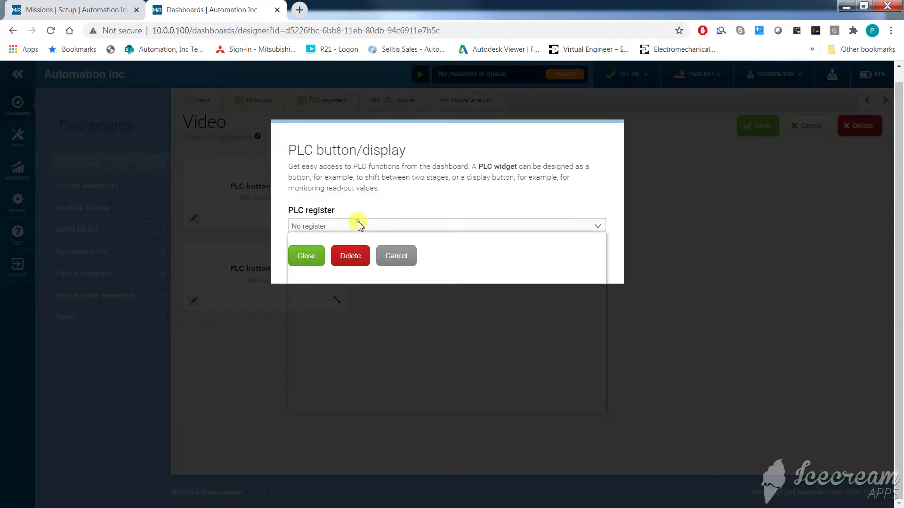
scroll(383, 297, "down", 15)
scroll(384, 296, "down", 9)
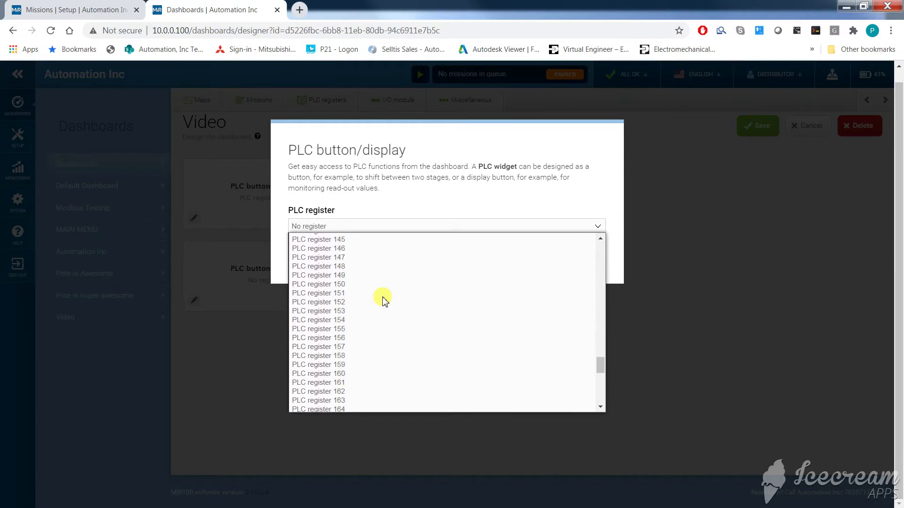
left_click(332, 383)
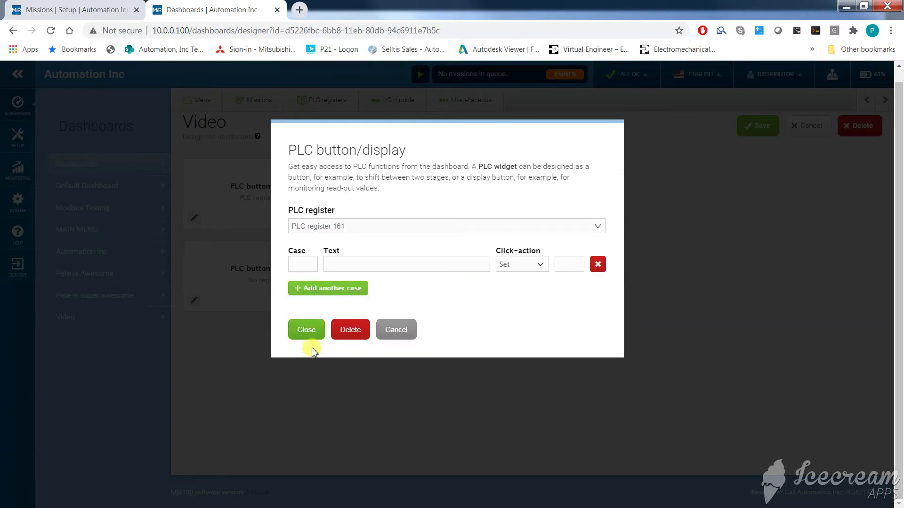
Define case 0 of register 161 with the text "Pete Mission Idle" and Set value 0
left_click(307, 267)
left_click(351, 265)
type("Pete Mills")
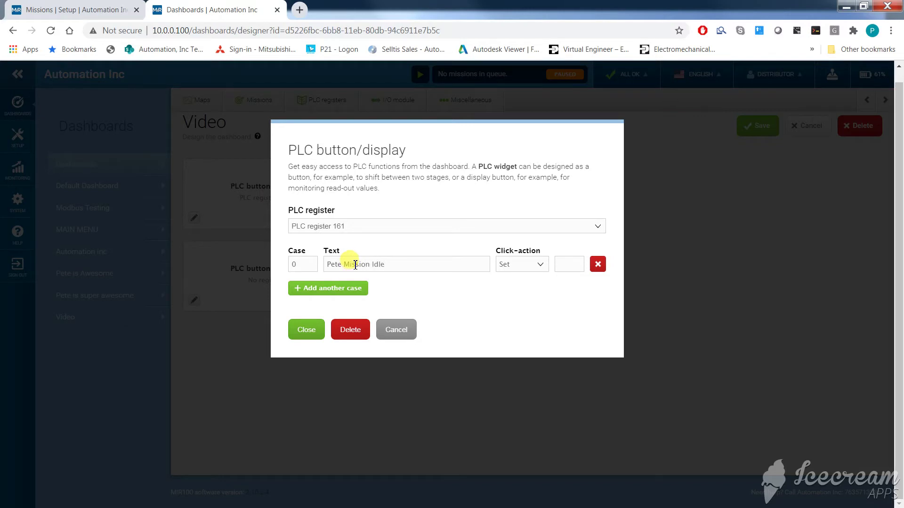
key("Return")
left_click(562, 263)
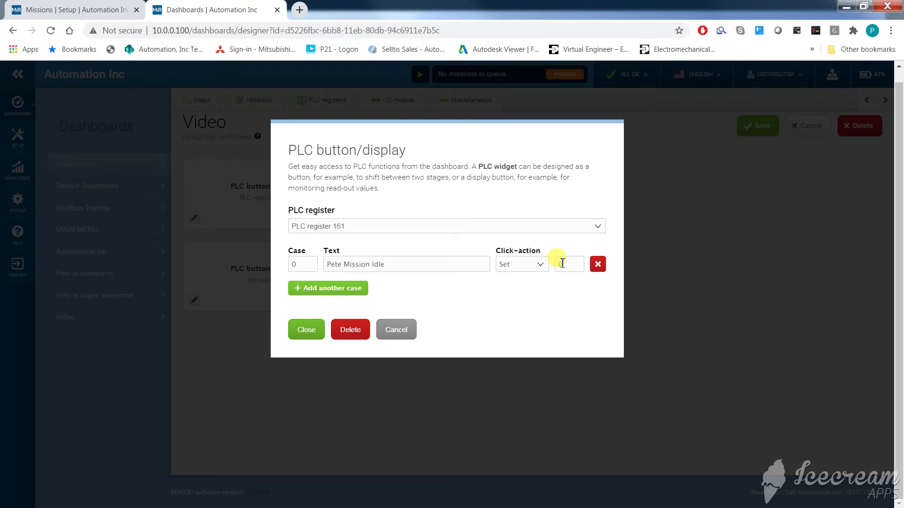
type("0")
Add case 1 with the text "Pete Mission Running" to register 161 and close the widget settings
left_click(332, 288)
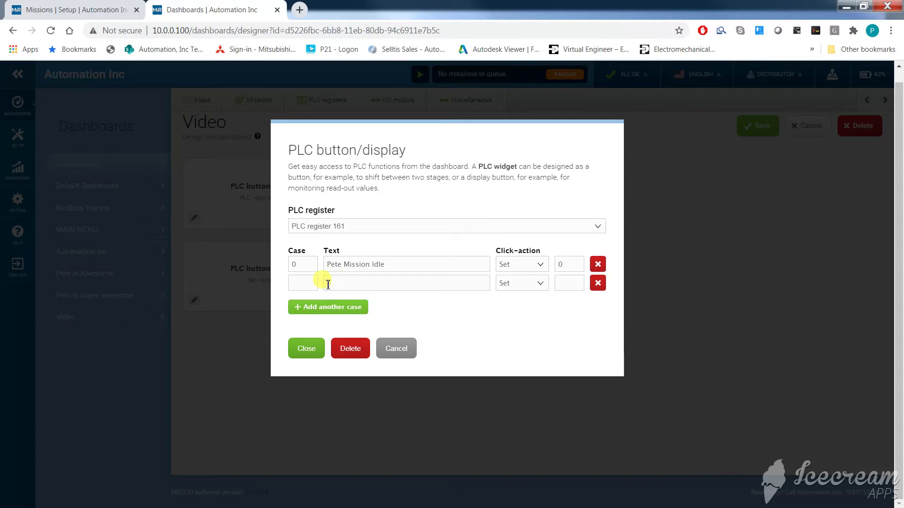
left_click(341, 281)
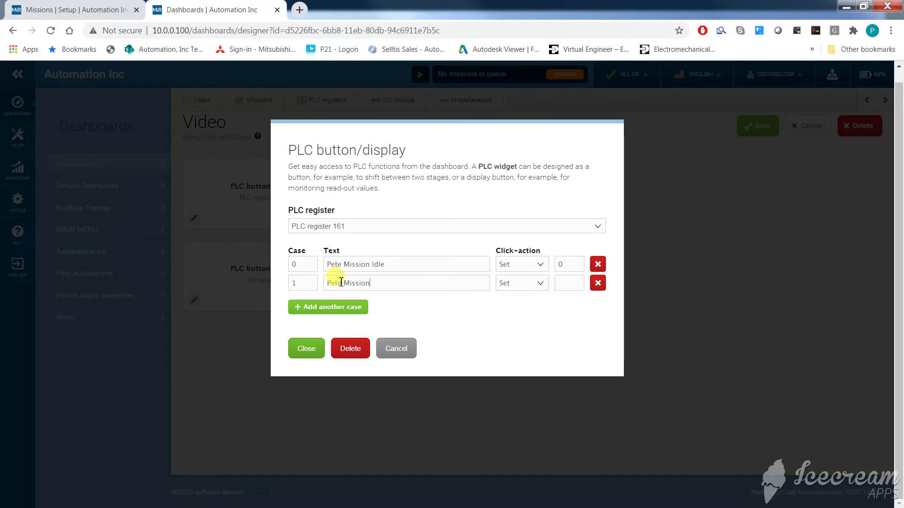
type("Pete Mission Run")
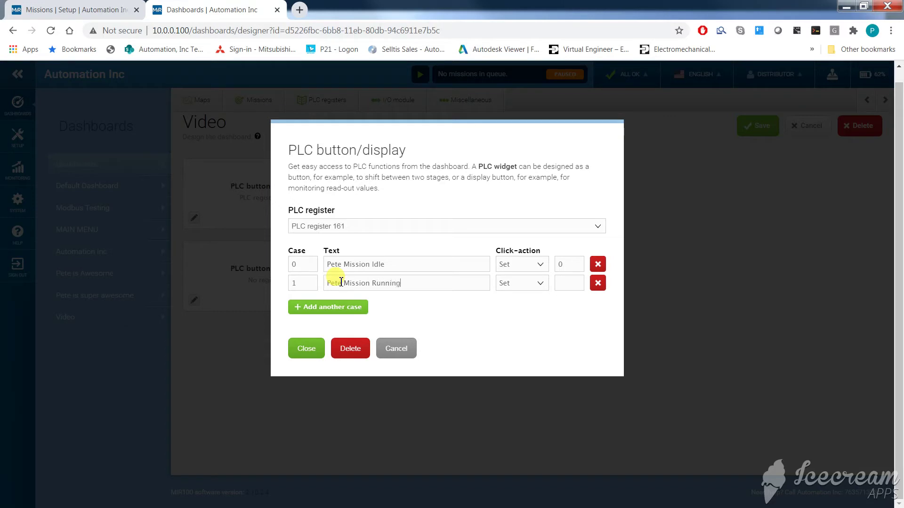
type("ning")
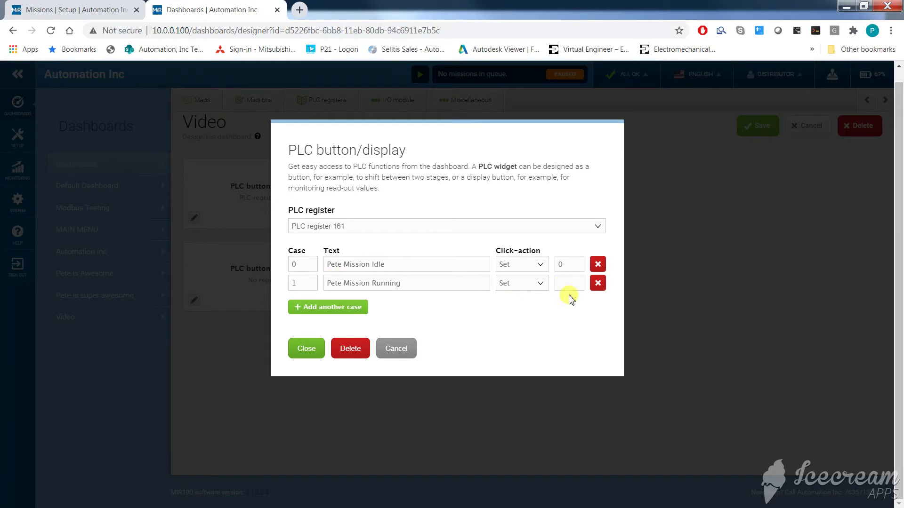
left_click(307, 350)
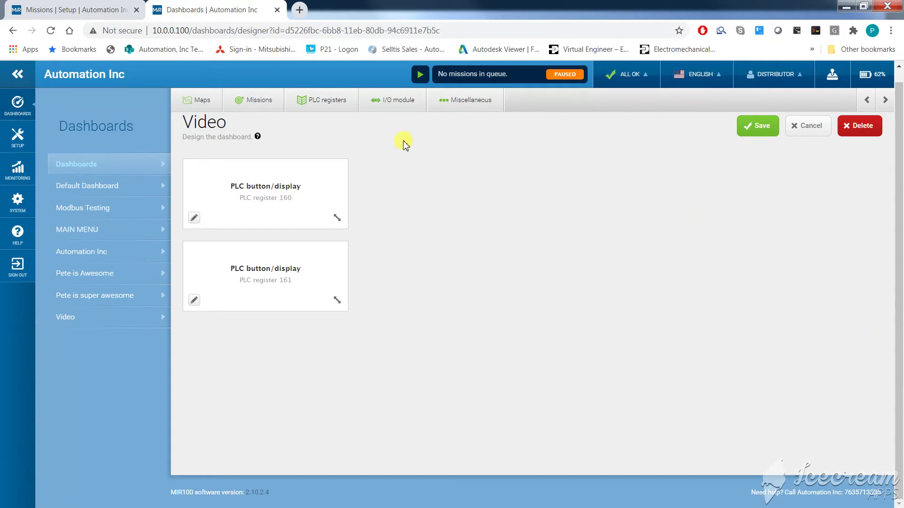
Add a Mission button widget to the dashboard and assign the "video loop" mission to it
left_click(260, 102)
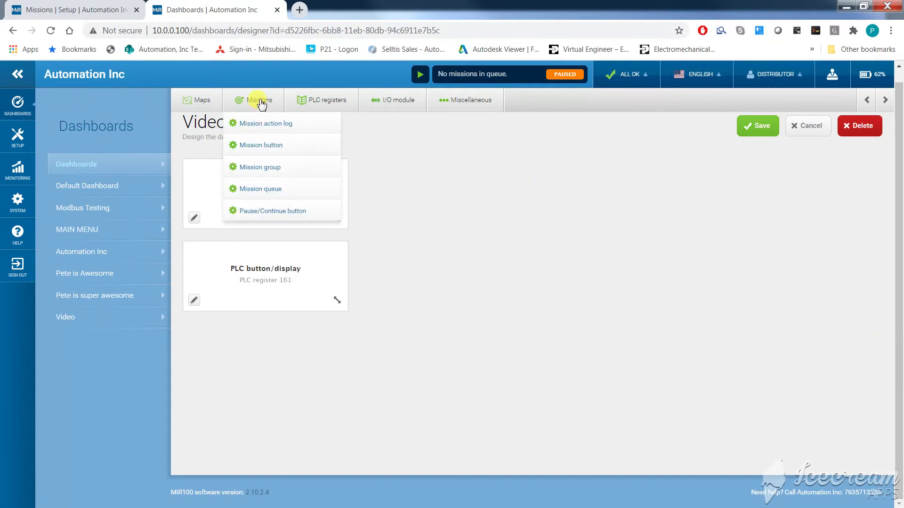
left_click(259, 146)
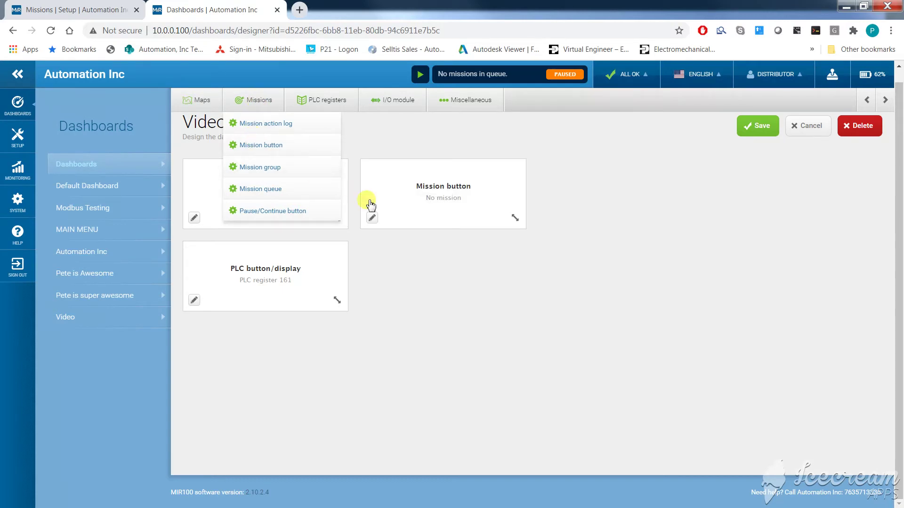
left_click(373, 217)
left_click(370, 216)
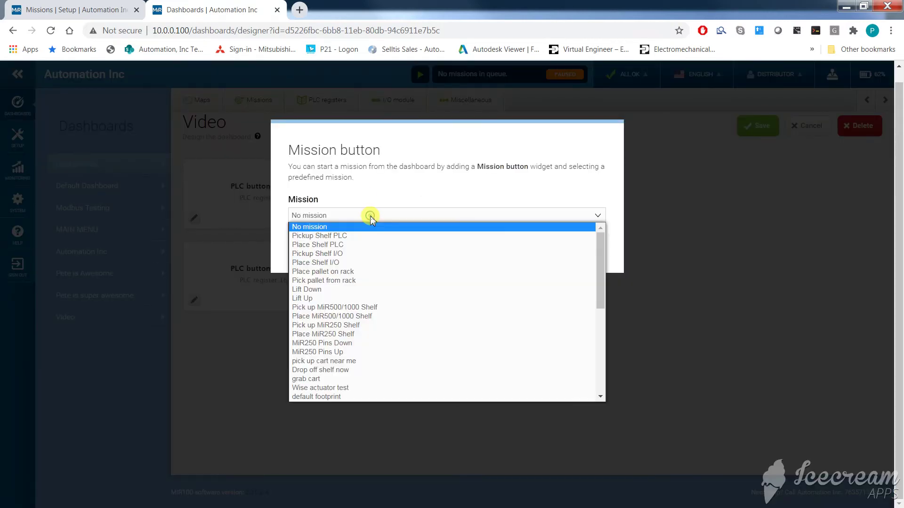
scroll(393, 353, "down", 5)
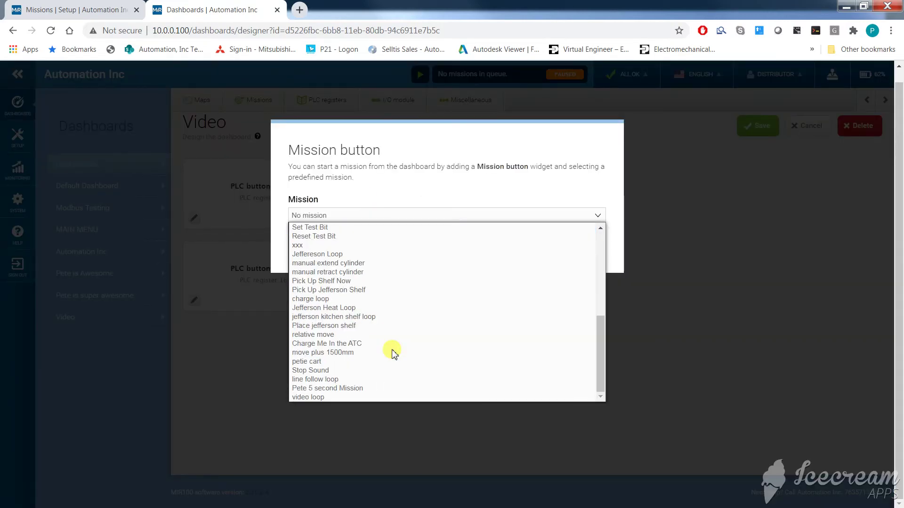
left_click(335, 400)
left_click(309, 249)
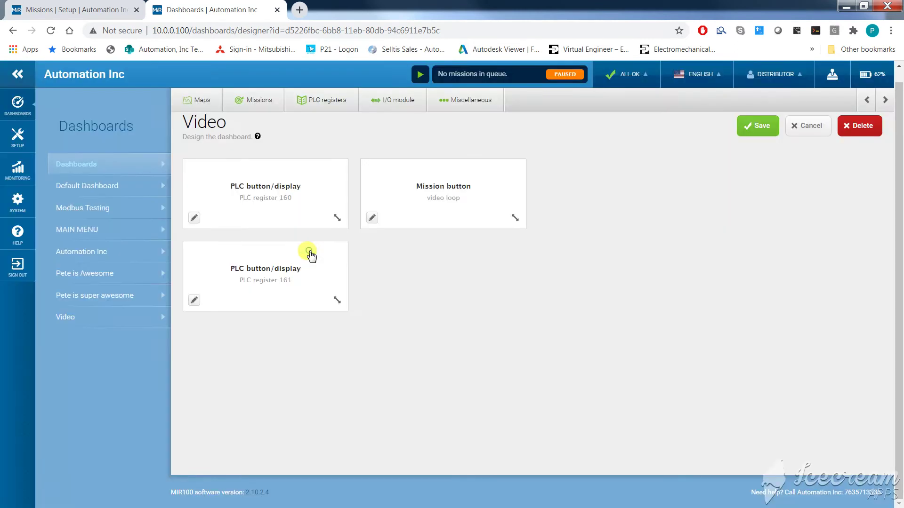
Add a Mission action log widget beside the mission button and stretch it down to the lower end of the design area
left_click(201, 112)
left_click(261, 102)
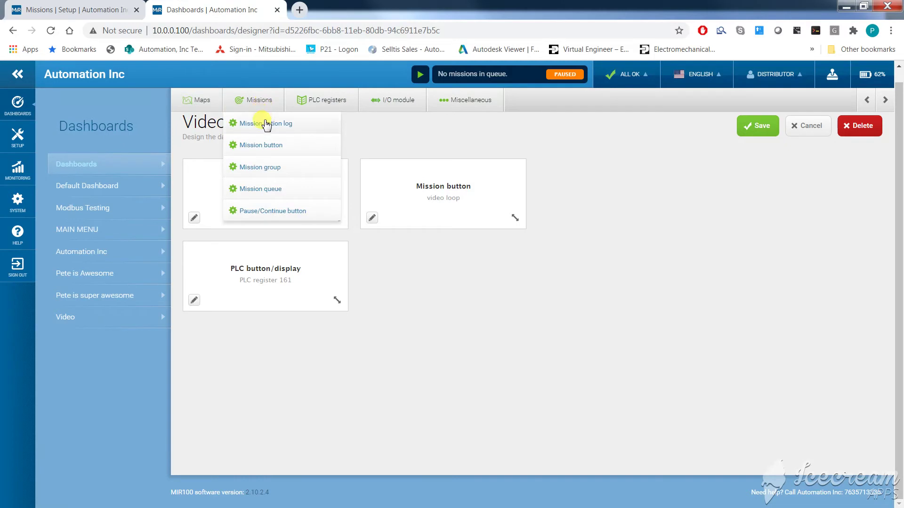
left_click(264, 122)
left_click(628, 174)
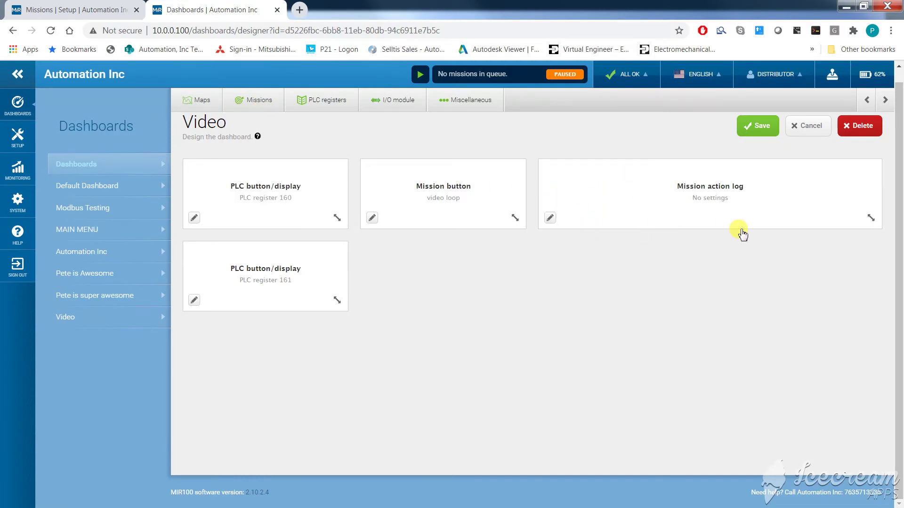
left_click_drag(870, 218, 869, 471)
mouse_move(239, 94)
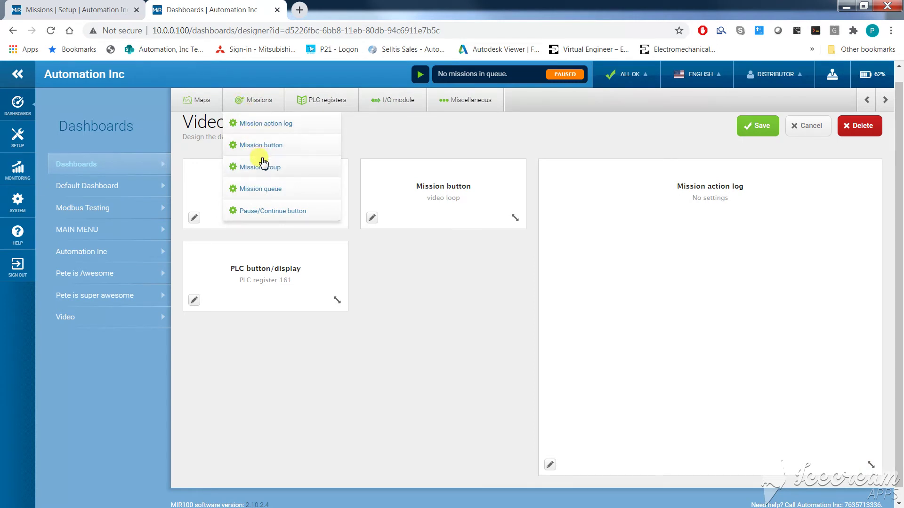
Add a Mission queue widget below the PLC register 161 button and save the Video dashboard
left_click(260, 188)
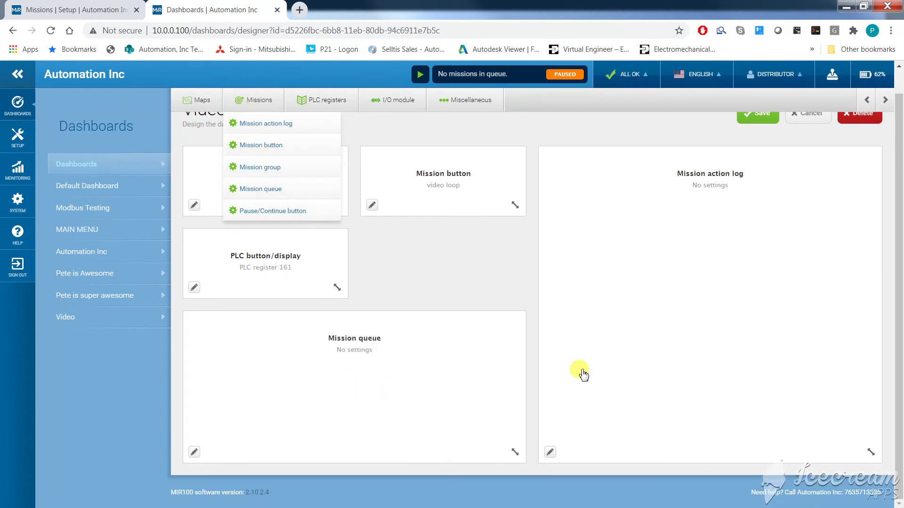
scroll(633, 254, "up", 1)
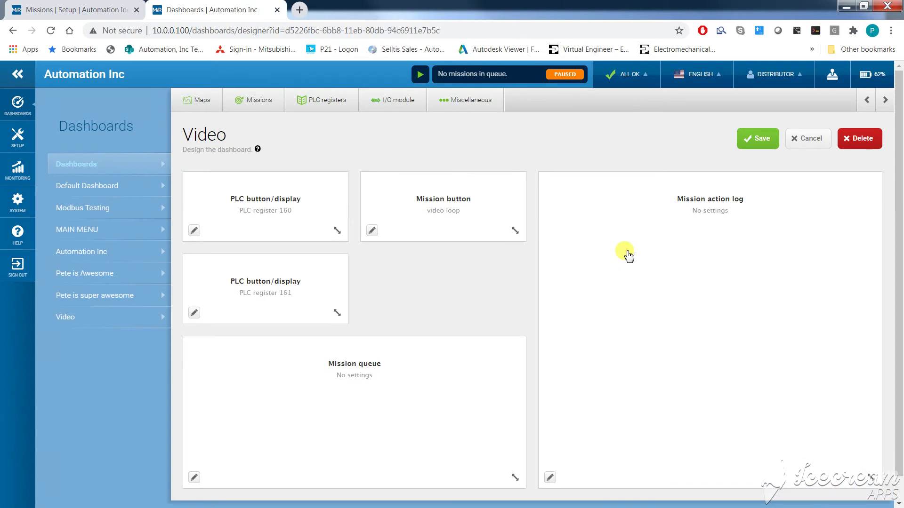
left_click(759, 144)
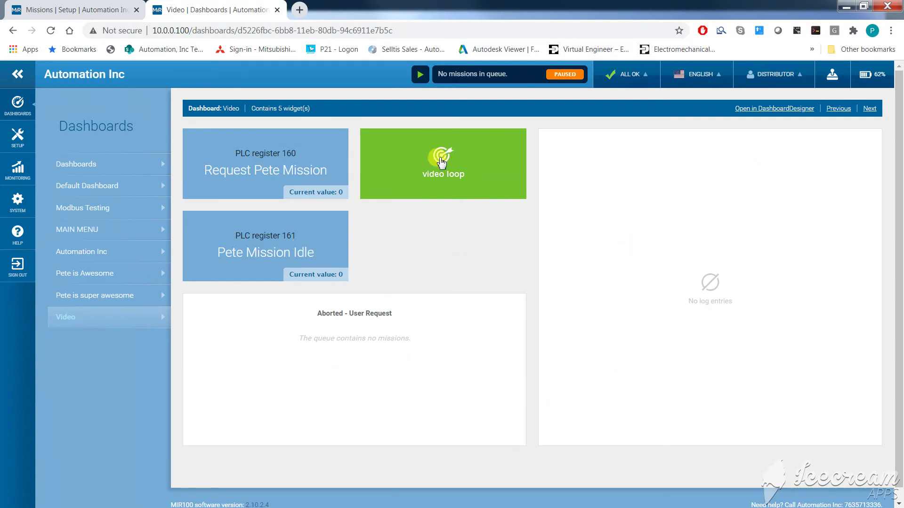
Take the robot out of pause and start the video loop mission from the dashboard
left_click(416, 80)
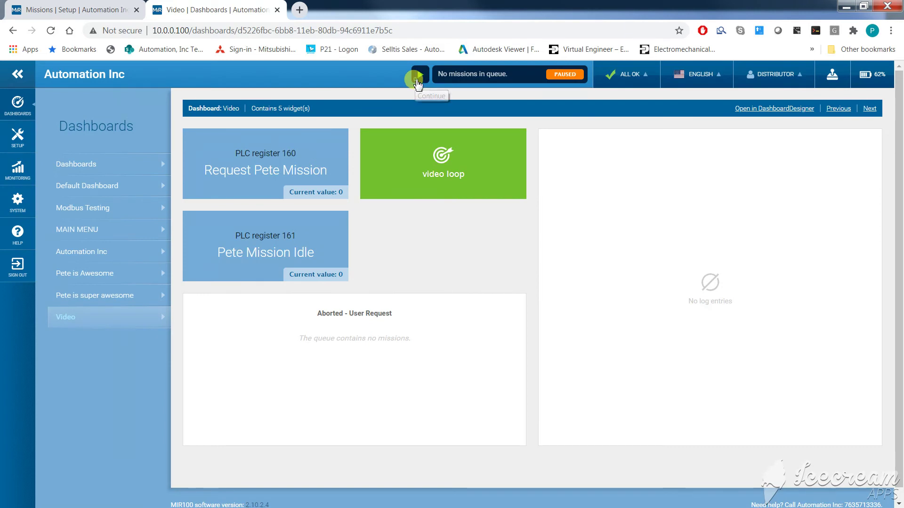
left_click(414, 176)
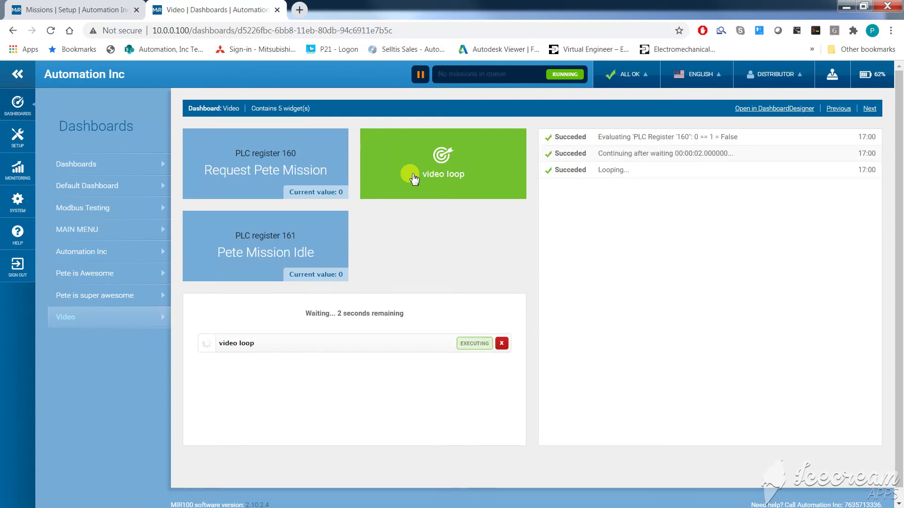
Review the actions of the video loop mission in the mission editor and request the Pete mission through the dashboard's register 160 button
left_click(95, 13)
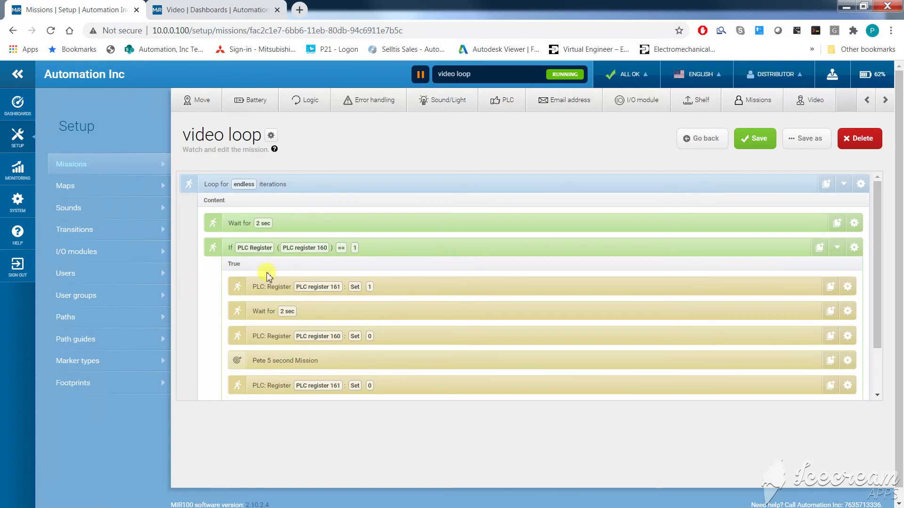
scroll(312, 346, "down", 2)
scroll(312, 346, "up", 3)
left_click(212, 9)
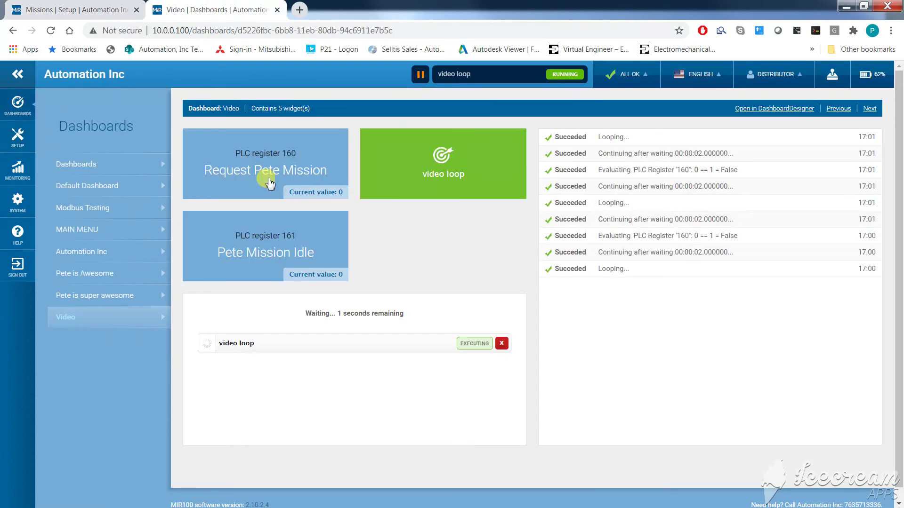
left_click(270, 175)
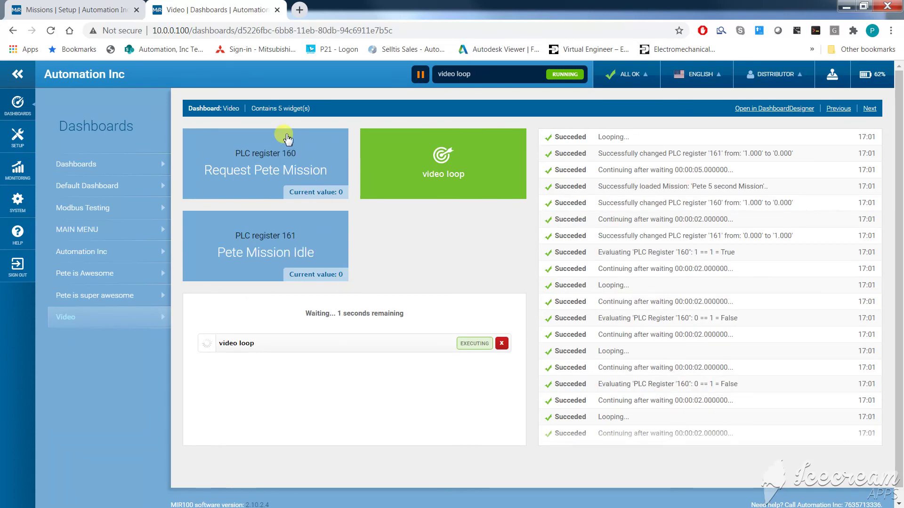
Request the Pete mission again, follow its execution in the video loop mission editor, and return to the Video dashboard
left_click(285, 156)
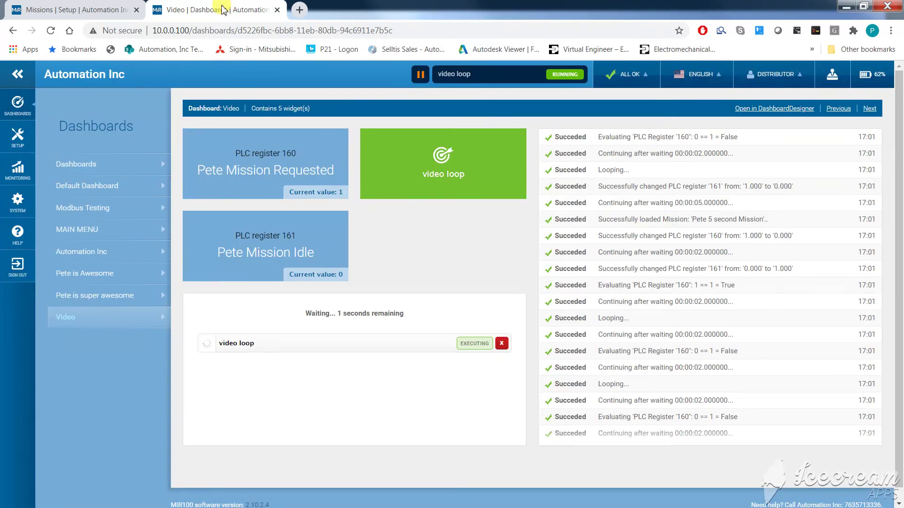
left_click(89, 8)
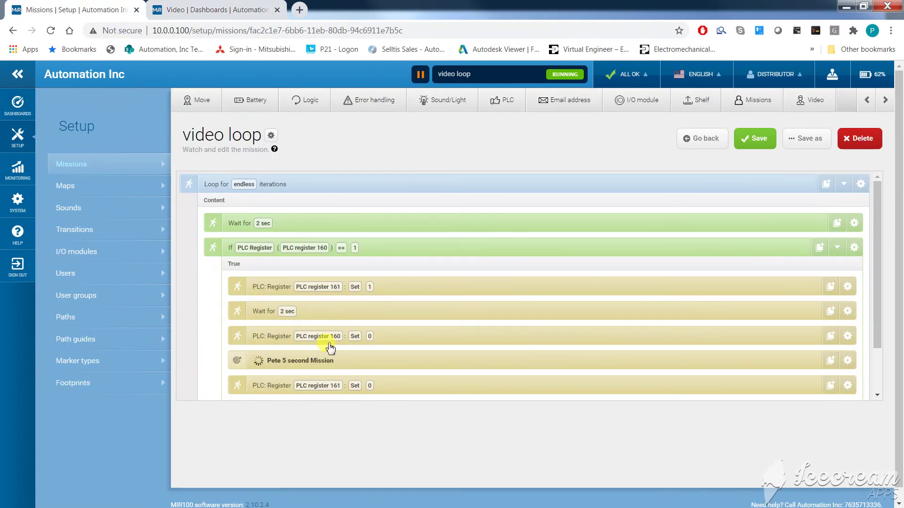
scroll(331, 360, "down", 2)
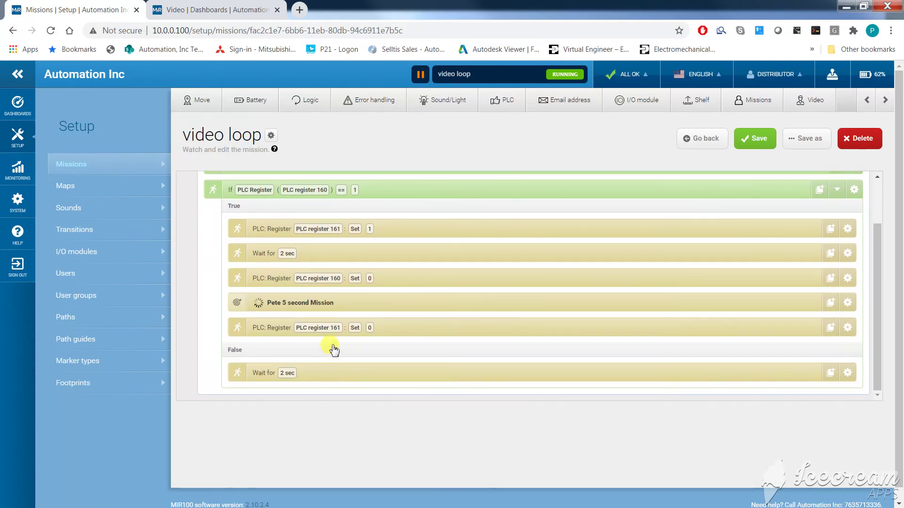
scroll(333, 349, "up", 2)
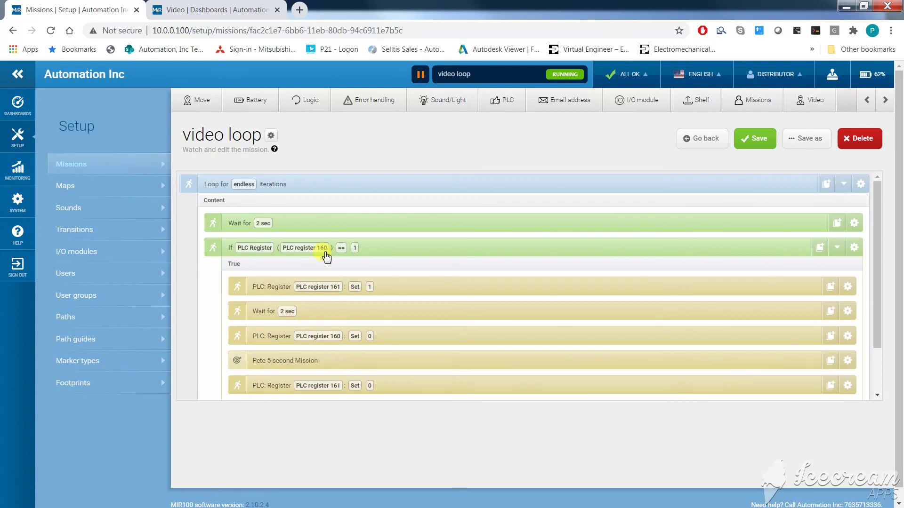
left_click(224, 11)
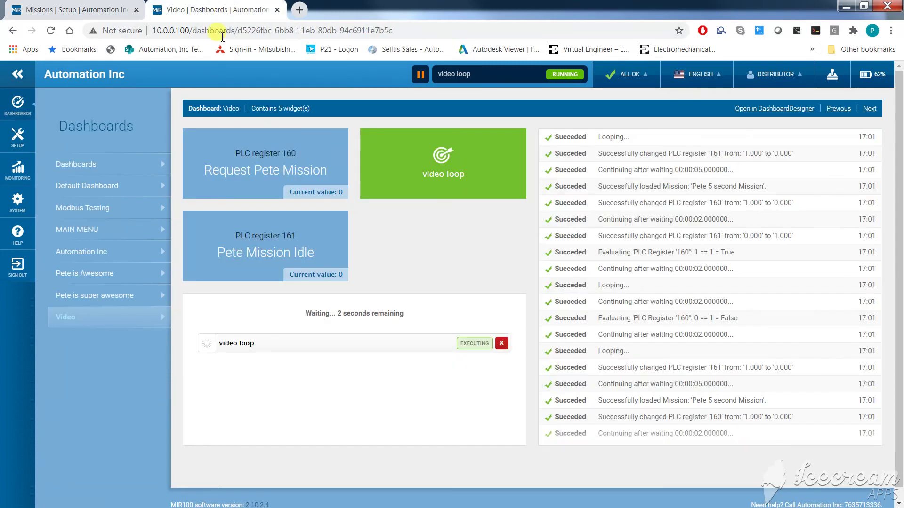